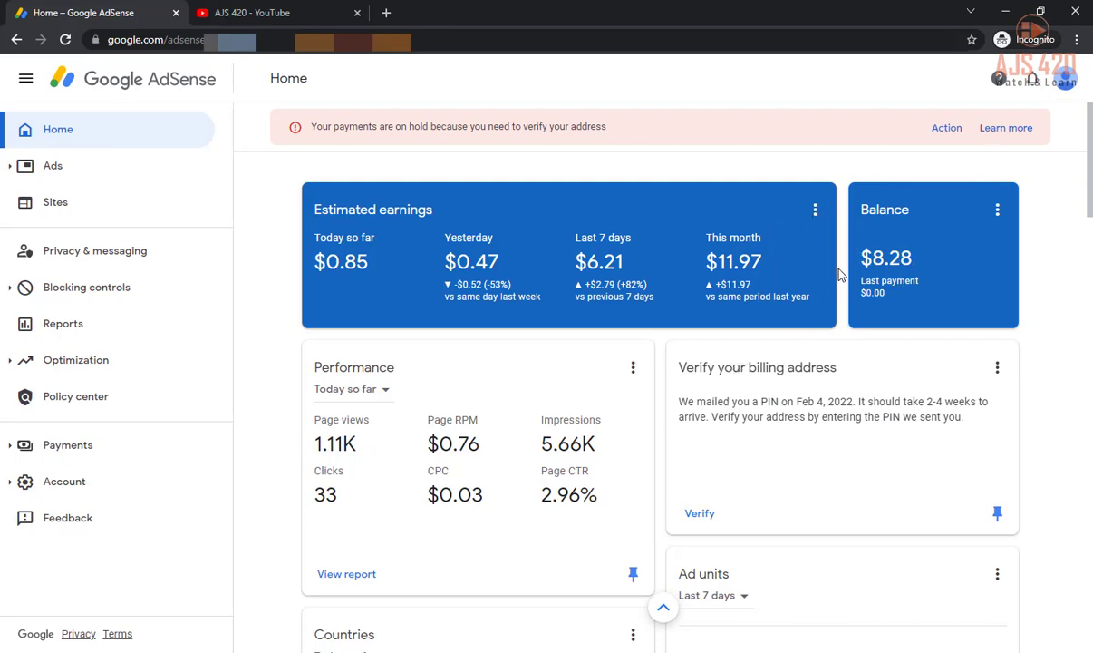
# - Review the earnings and balance cards, the payment-hold notice and the account notifications on the home page
pyautogui.click(860, 209)
pyautogui.click(714, 243)
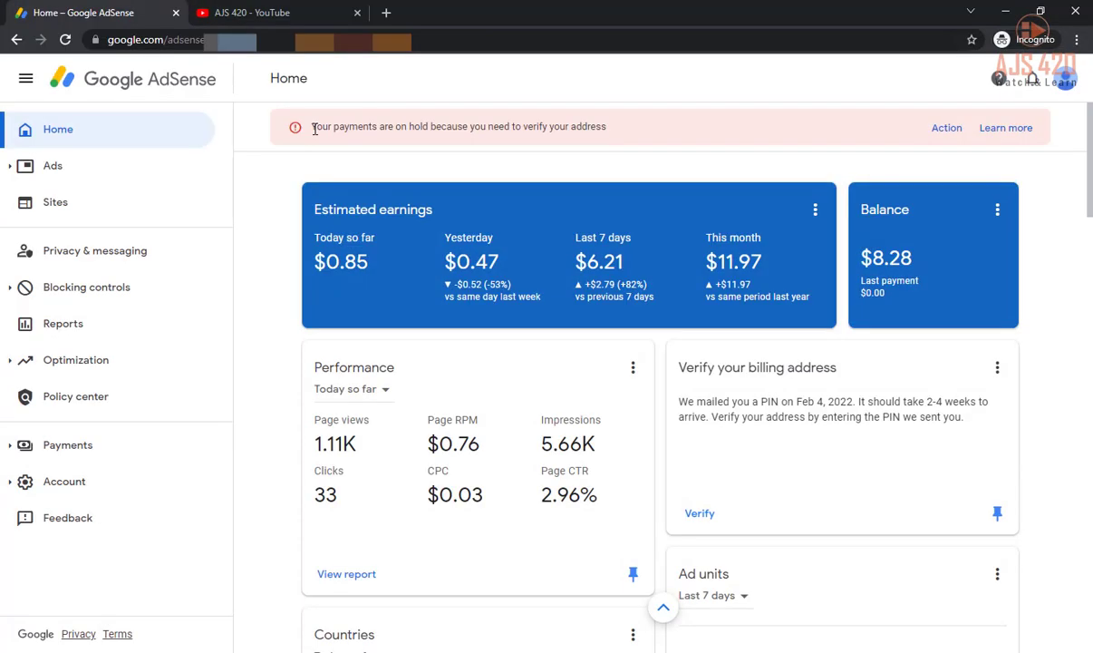
pyautogui.moveTo(313, 127); pyautogui.dragTo(576, 126)
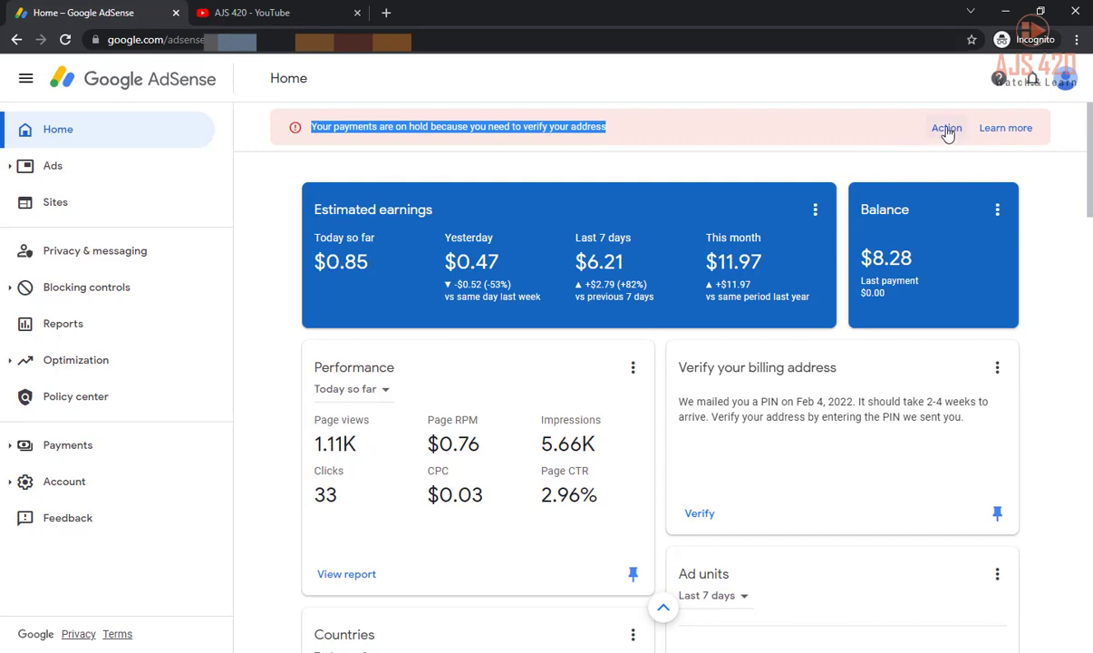
pyautogui.click(1032, 80)
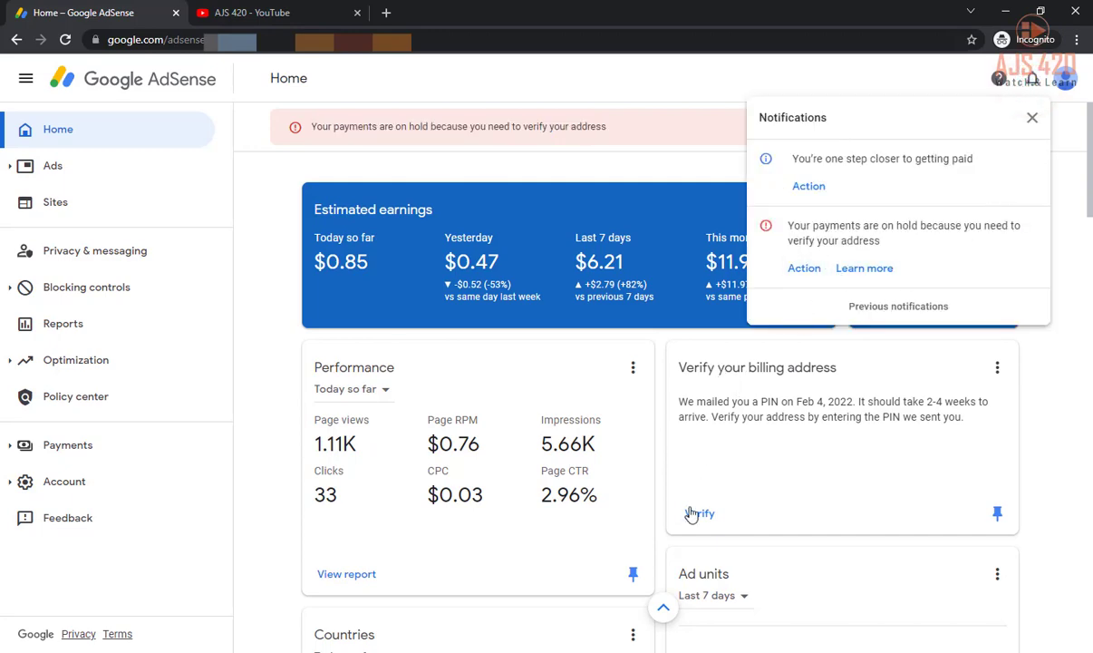
pyautogui.press('Escape')
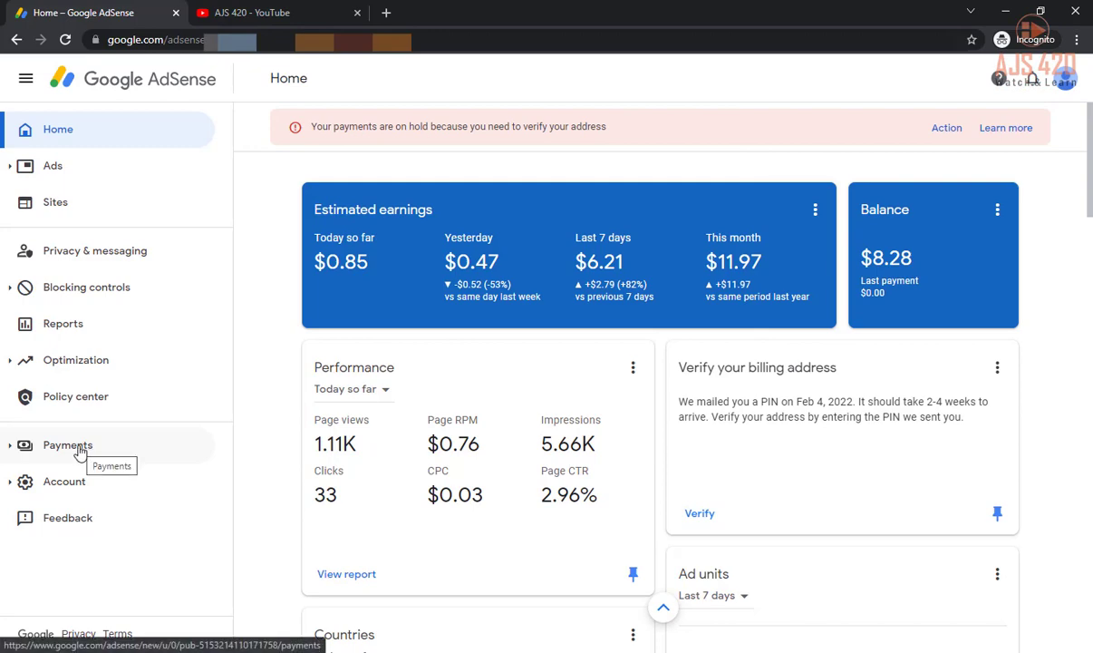
# - Open the verification check from the payment-hold notice and read the identity heading and address verification status
pyautogui.click(945, 128)
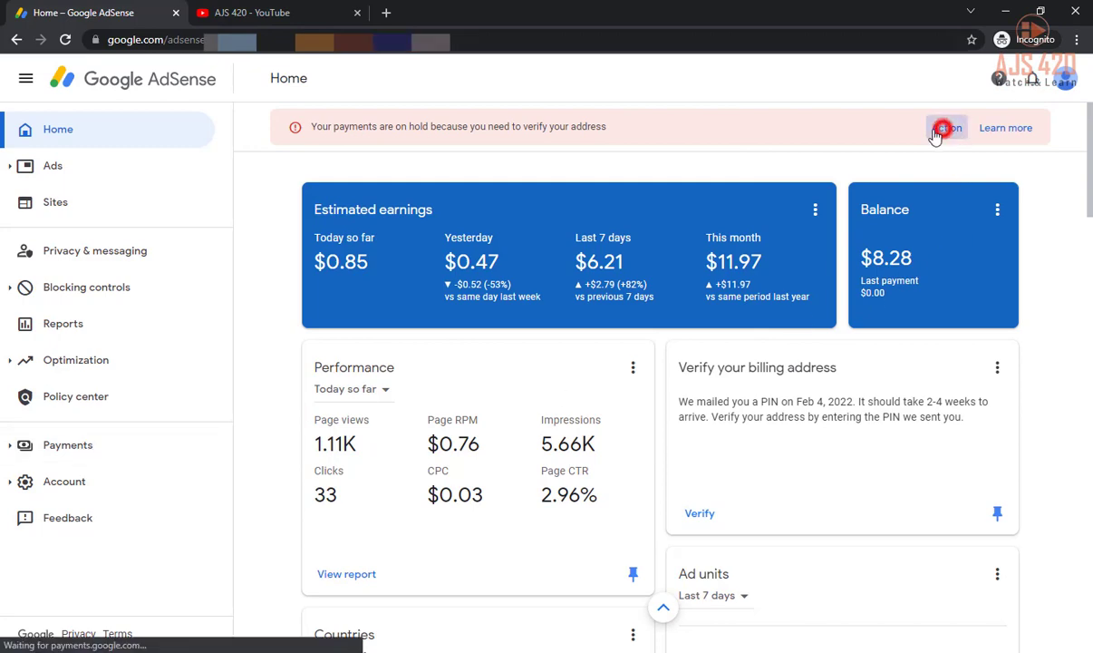
pyautogui.click(267, 77)
pyautogui.moveTo(344, 77); pyautogui.dragTo(373, 81)
pyautogui.click(316, 214)
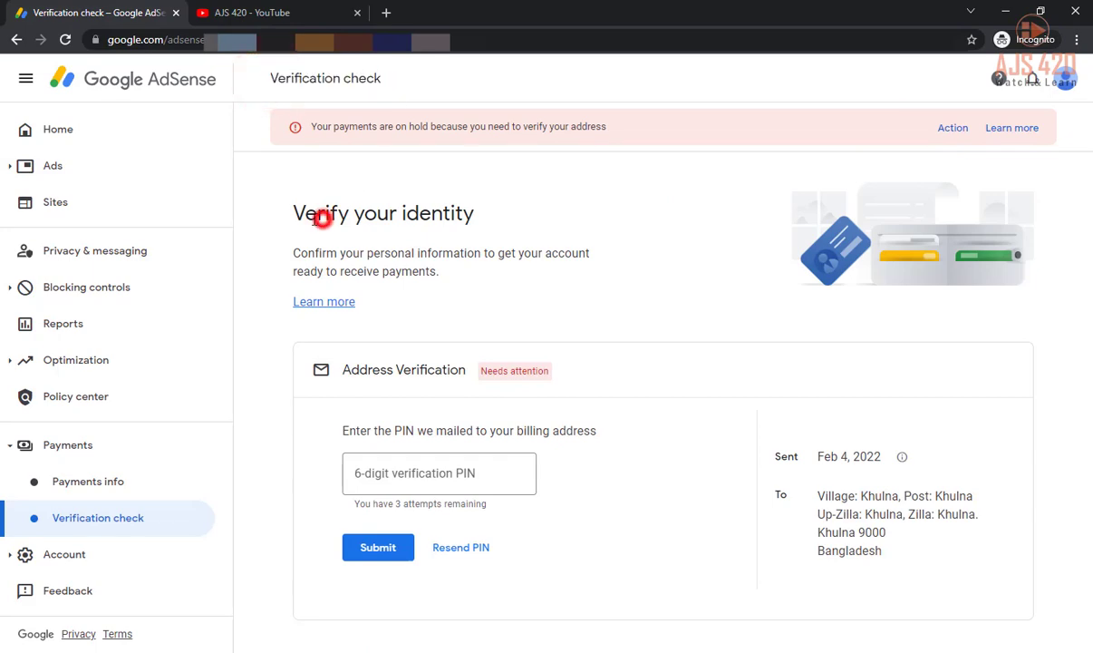
pyautogui.moveTo(291, 218); pyautogui.dragTo(480, 232)
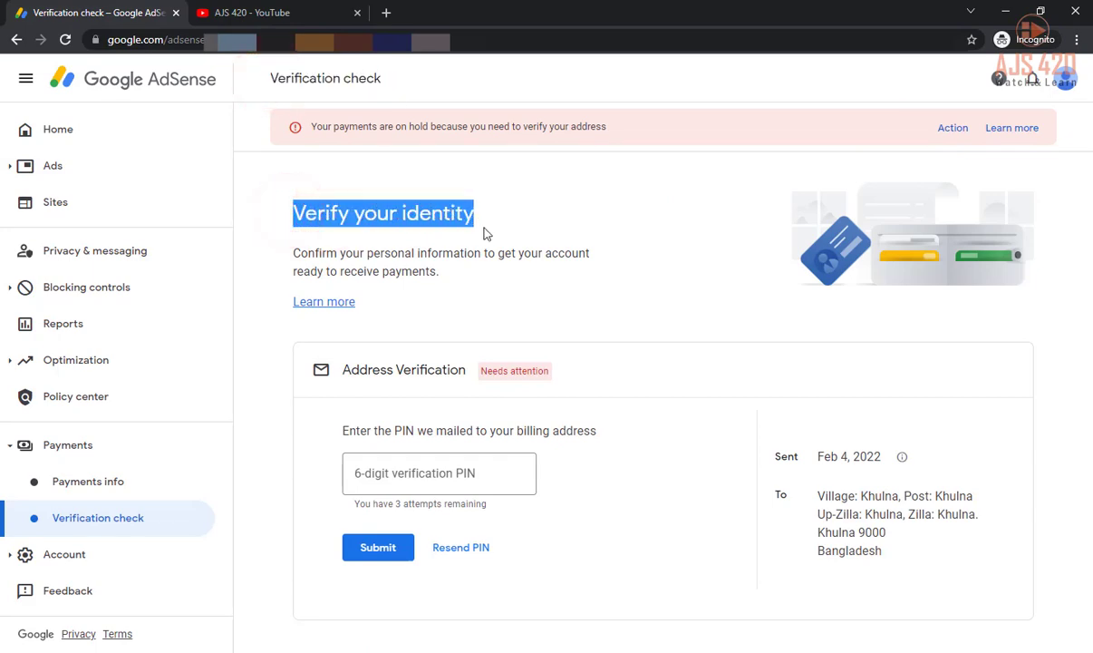
pyautogui.click(429, 213)
pyautogui.moveTo(288, 211); pyautogui.dragTo(465, 216)
pyautogui.tripleClick(543, 370)
# - Examine the date the verification PIN was sent and each line of the mailing address
pyautogui.moveTo(816, 456); pyautogui.dragTo(876, 461)
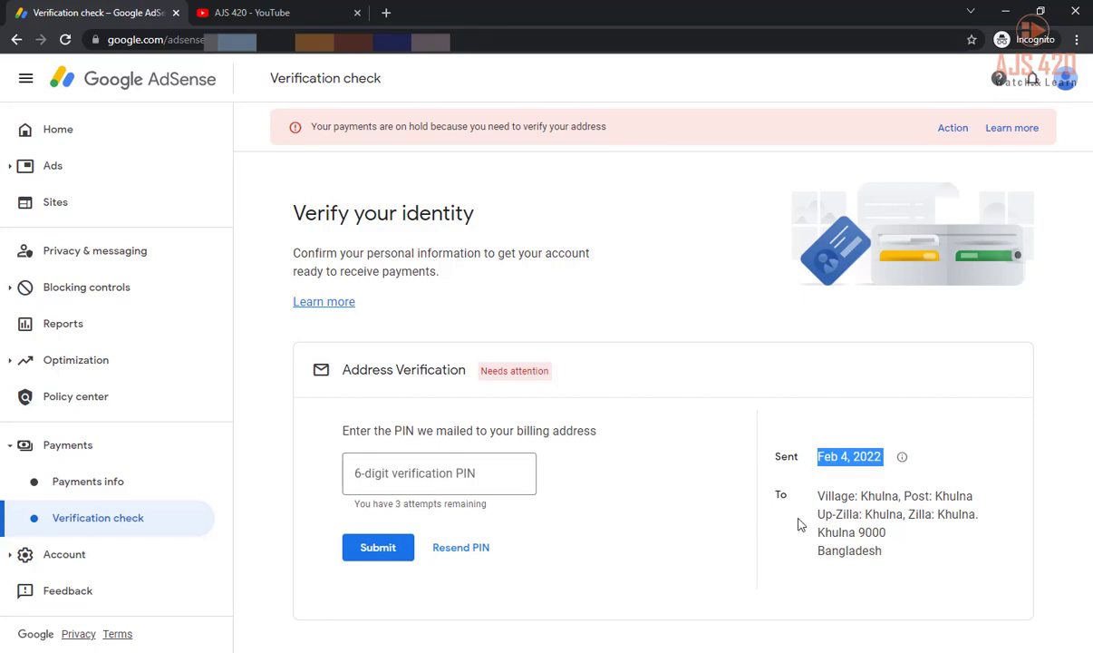
pyautogui.moveTo(819, 497); pyautogui.dragTo(972, 499)
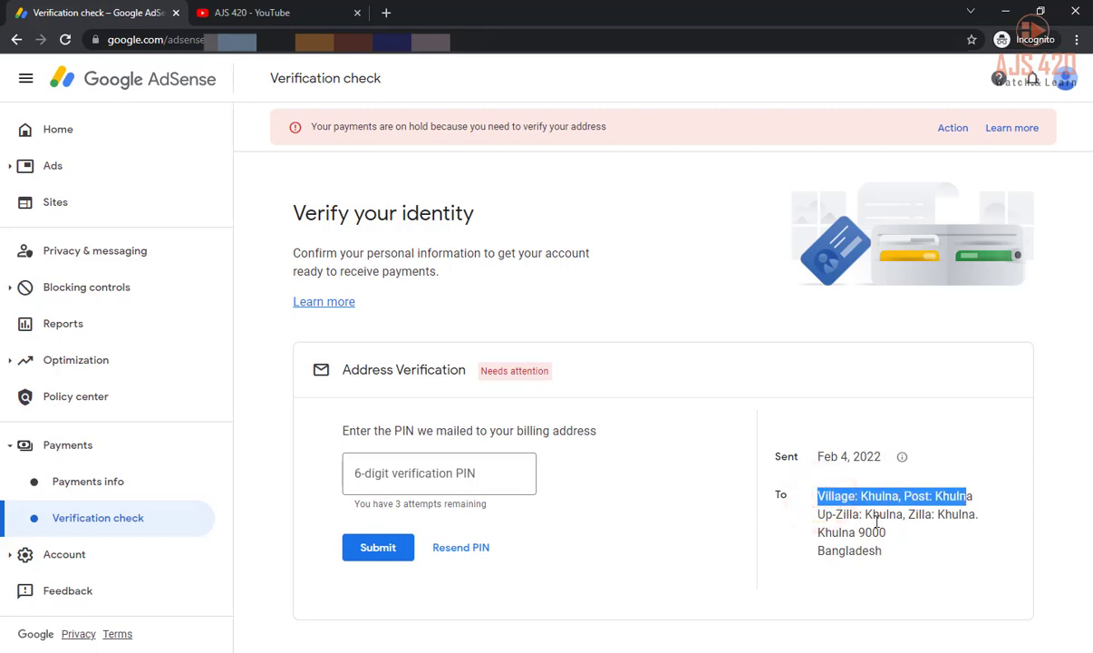
pyautogui.moveTo(818, 514); pyautogui.dragTo(968, 514)
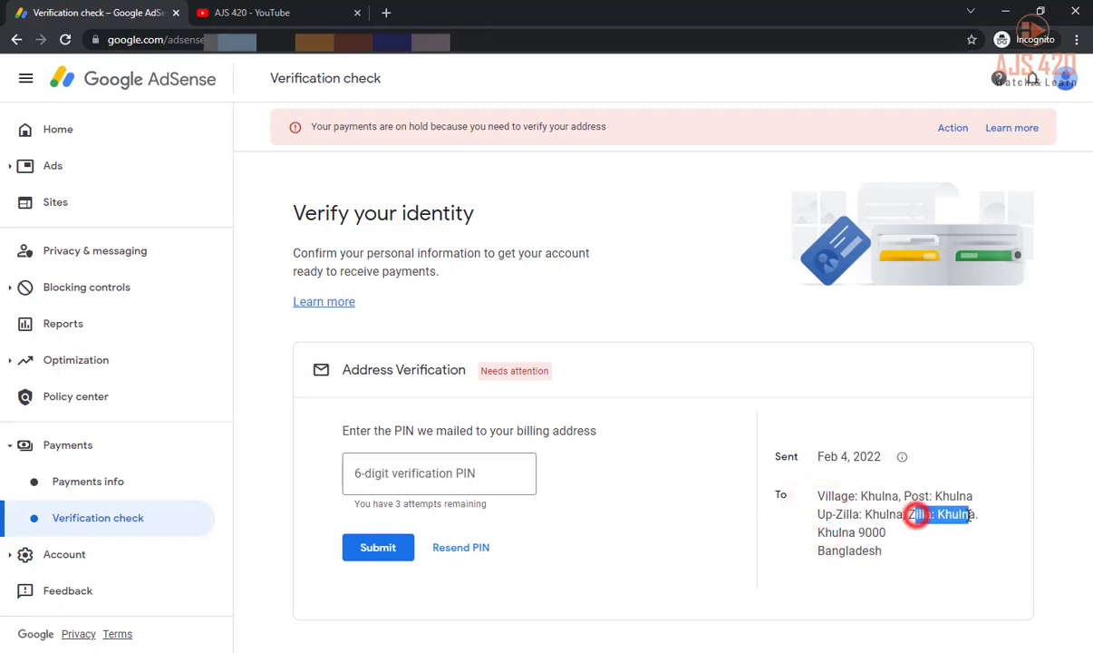
pyautogui.click(859, 532)
pyautogui.moveTo(819, 550); pyautogui.dragTo(857, 527)
pyautogui.click(854, 510)
pyautogui.moveTo(819, 494); pyautogui.dragTo(884, 555)
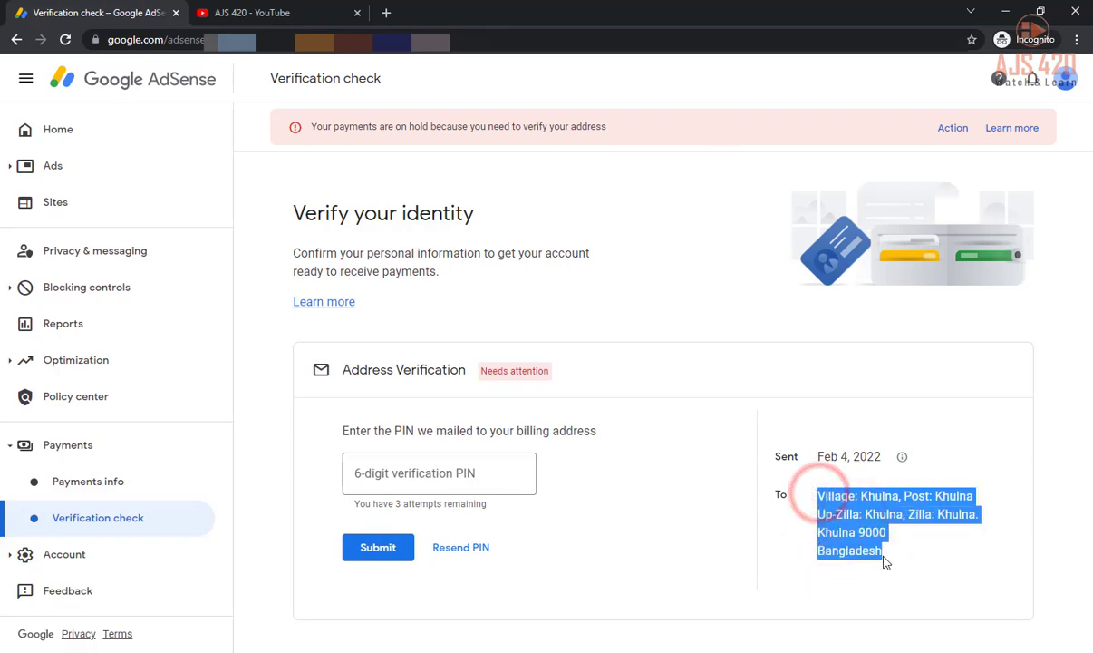
pyautogui.click(883, 519)
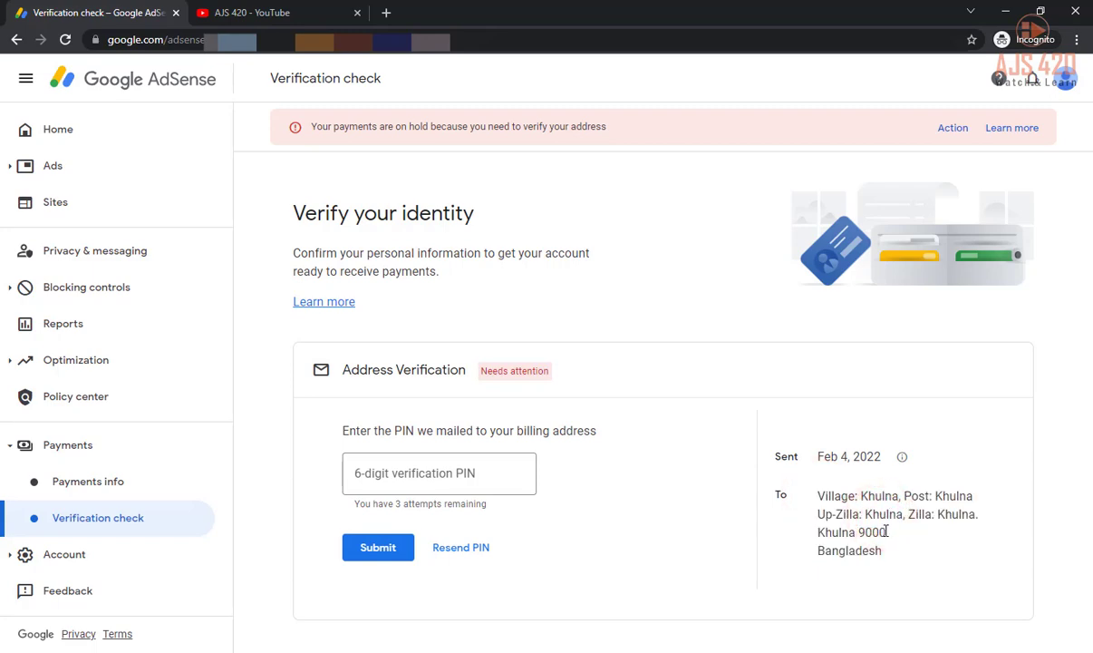
# - Inspect the verification PIN field and recheck the mailing address before resending the PIN
pyautogui.click(385, 464)
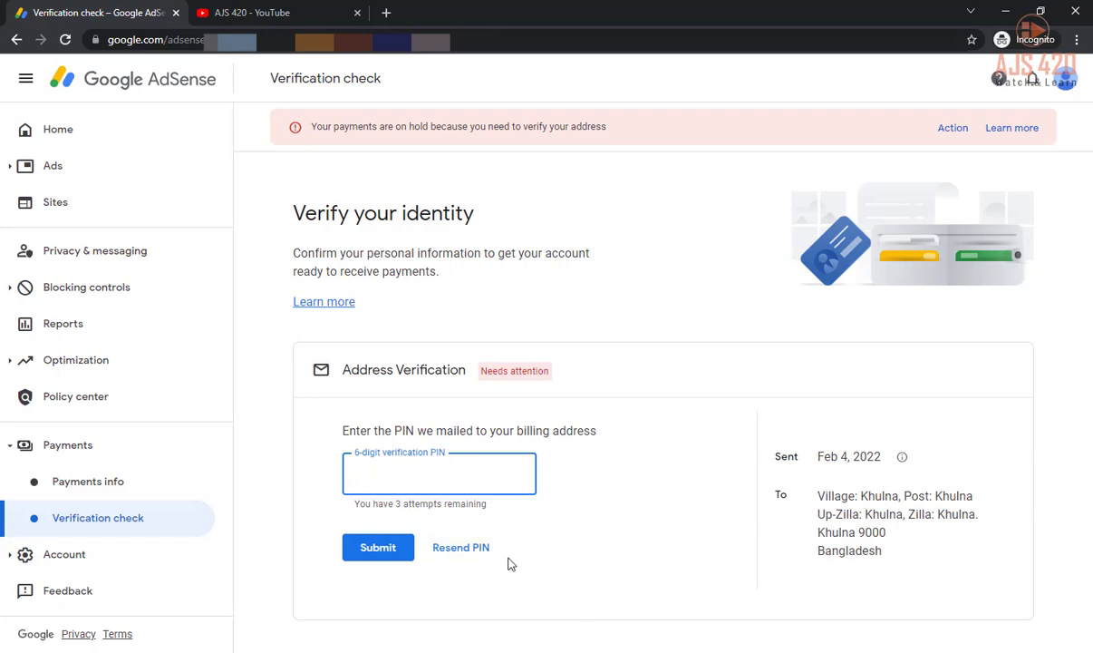
pyautogui.moveTo(816, 494); pyautogui.dragTo(888, 559)
pyautogui.click(829, 507)
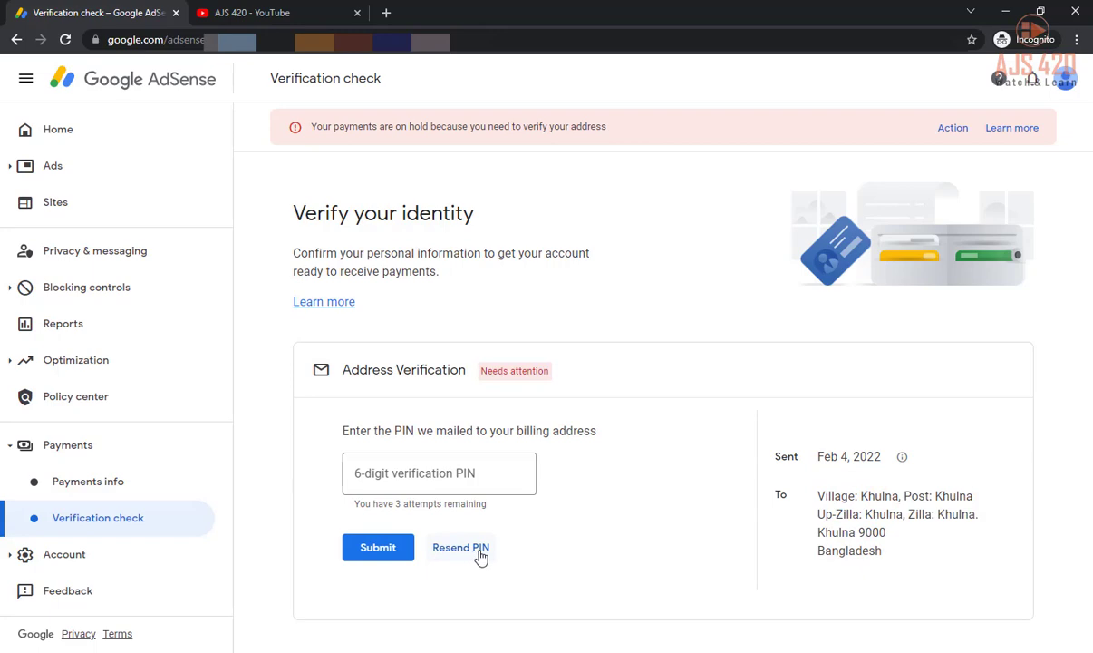
pyautogui.moveTo(825, 496); pyautogui.dragTo(852, 533)
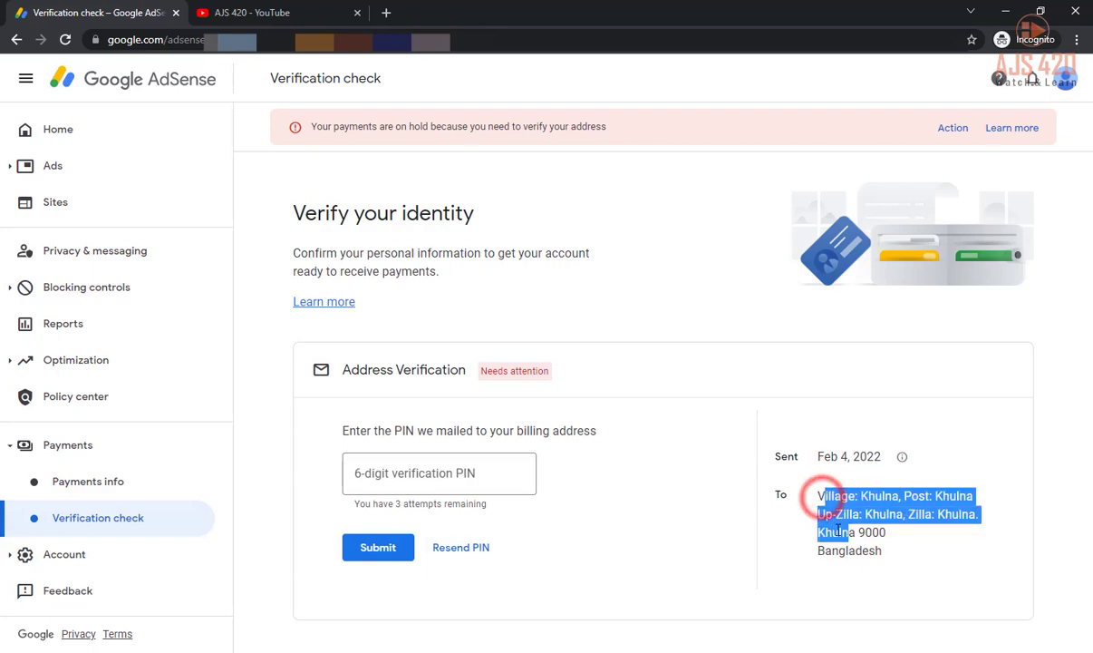
# - Open the name and address details of the payments profile for editing in the payments info settings
pyautogui.click(97, 483)
pyautogui.click(856, 563)
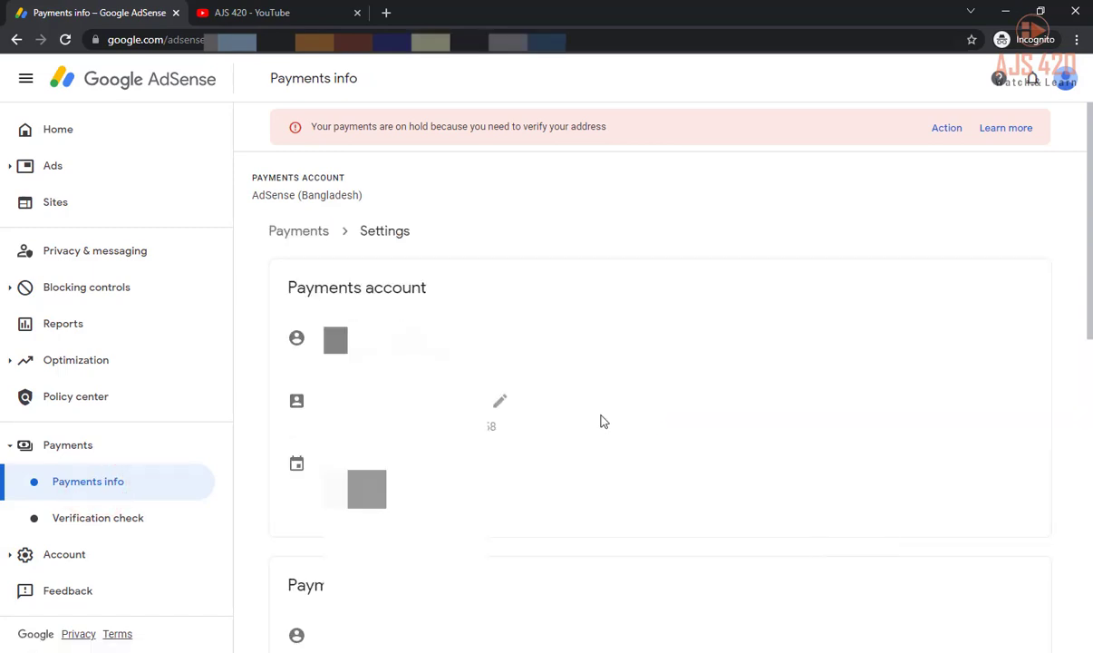
pyautogui.scroll(-5, 604, 421)
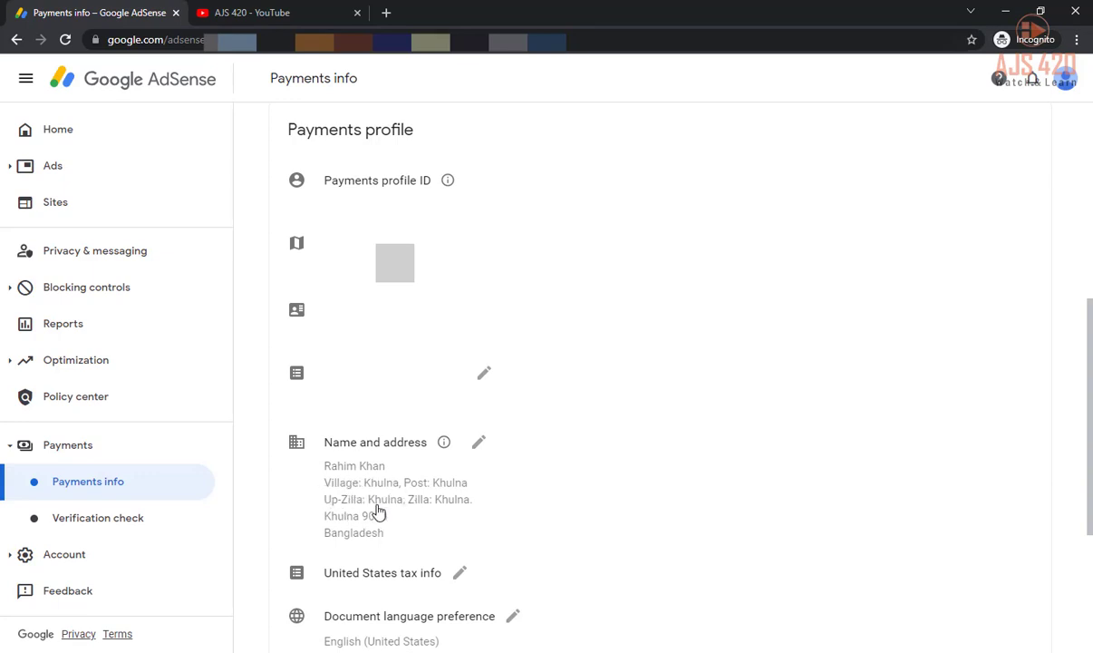
pyautogui.click(478, 444)
pyautogui.scroll(-2, 426, 390)
# - Check the account holder's name and the address lines in the name and address form
pyautogui.moveTo(391, 334); pyautogui.dragTo(313, 349)
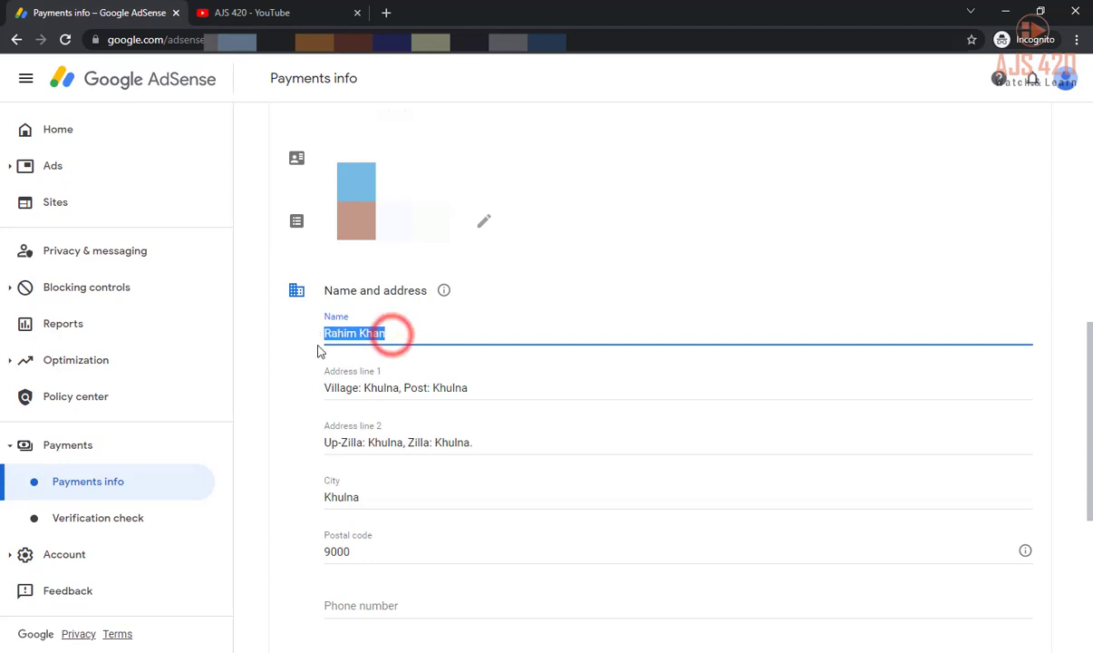
pyautogui.moveTo(488, 387); pyautogui.dragTo(323, 387)
pyautogui.moveTo(478, 444); pyautogui.dragTo(329, 533)
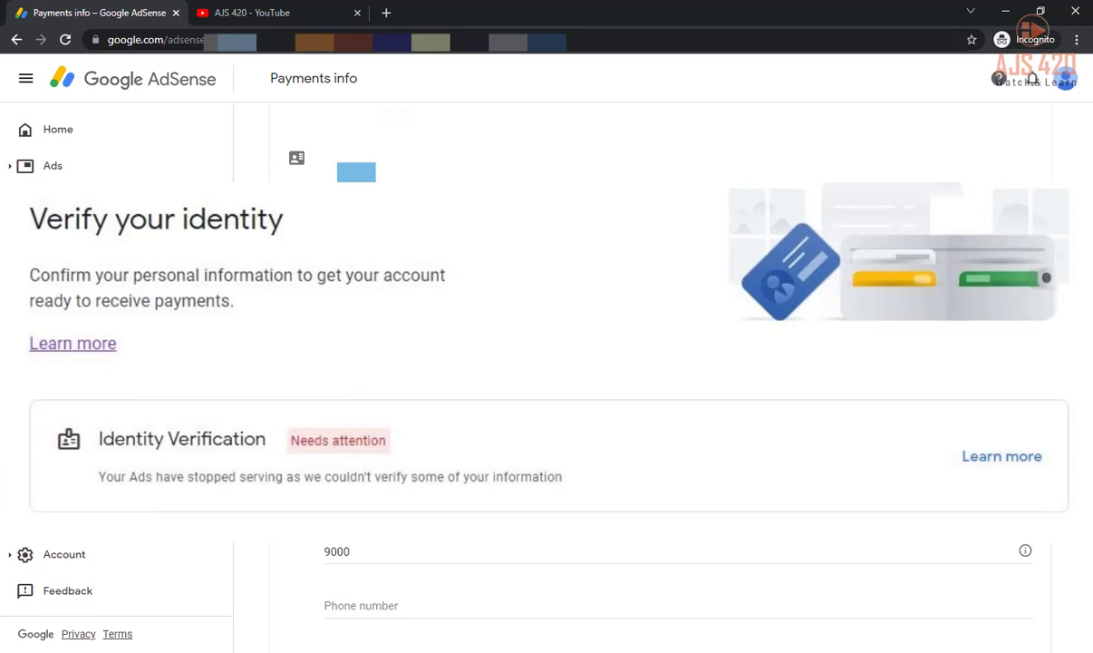
pyautogui.tripleClick(401, 331)
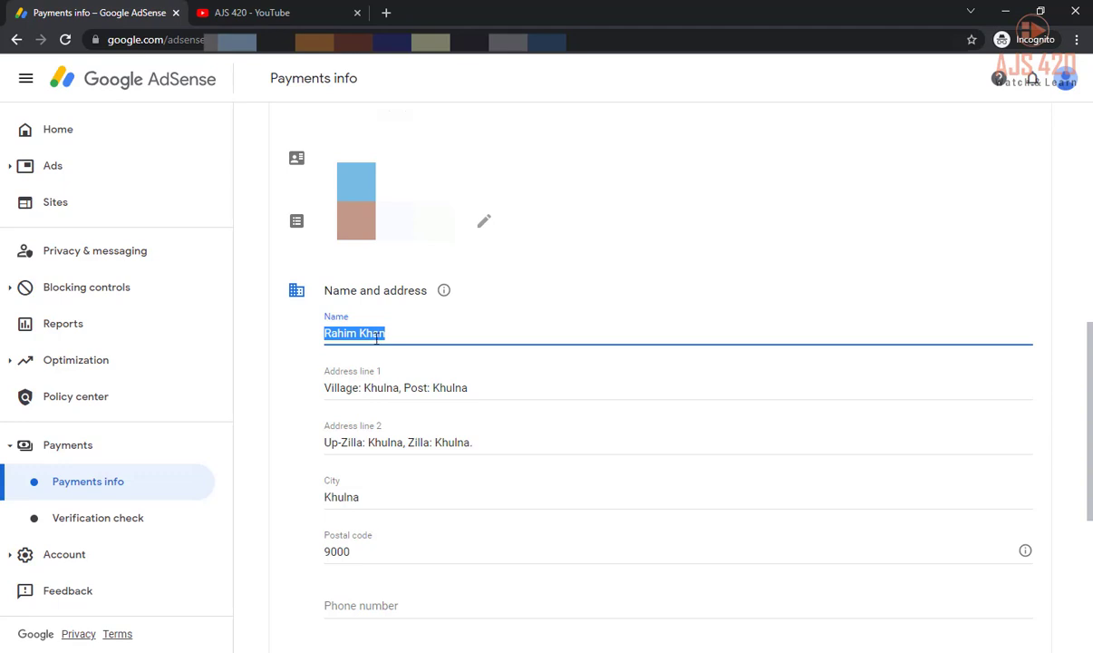
pyautogui.click(388, 334)
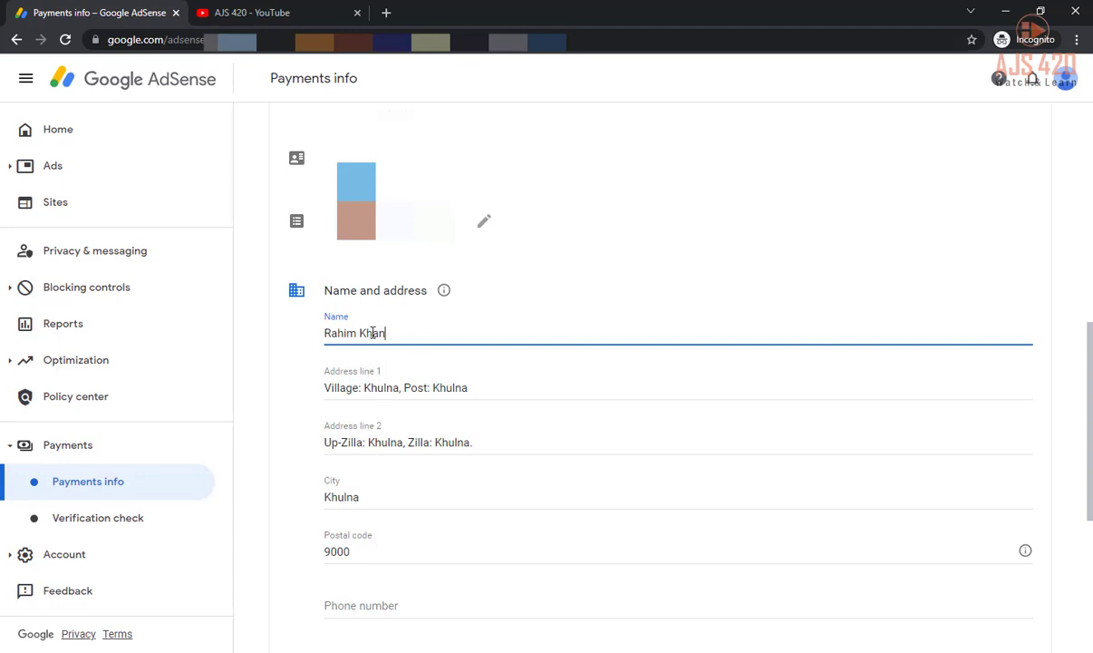
pyautogui.tripleClick(393, 334)
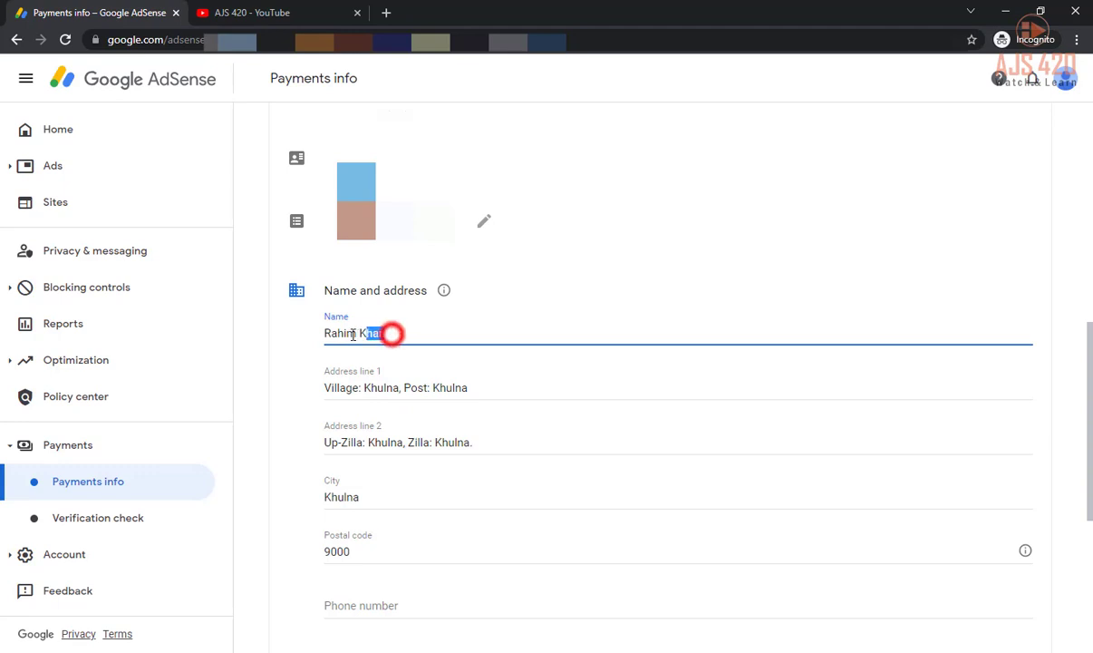
# - Go through the village, post, sub-district, district, city and postal code entries of the billing address
pyautogui.doubleClick(360, 388)
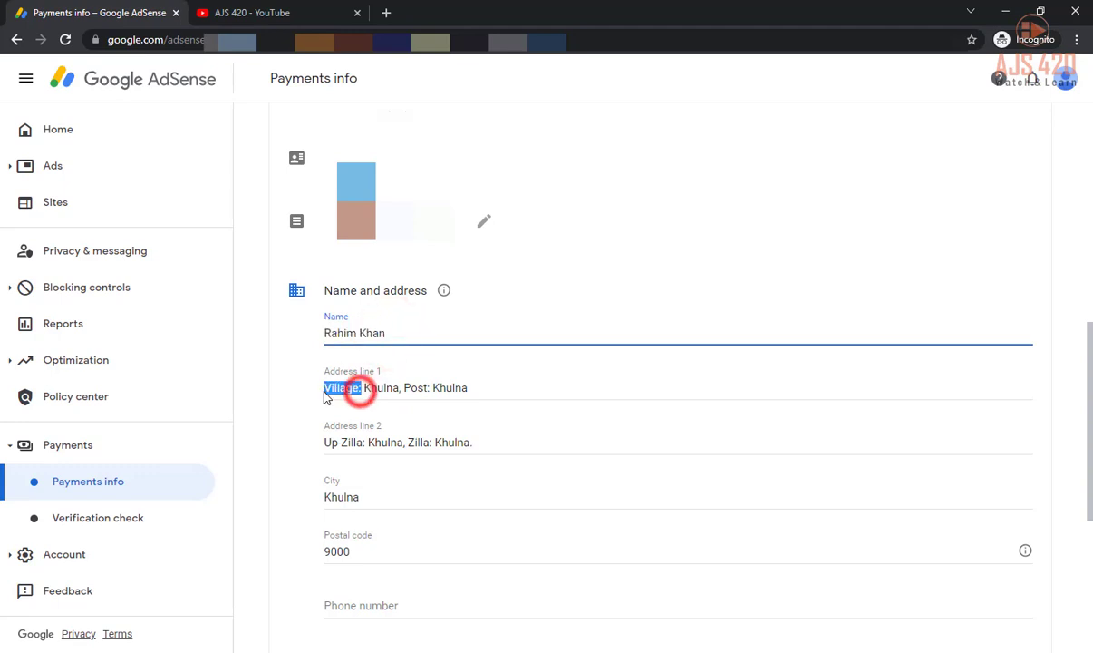
pyautogui.click(405, 387)
pyautogui.hotkey('shift', 'End')
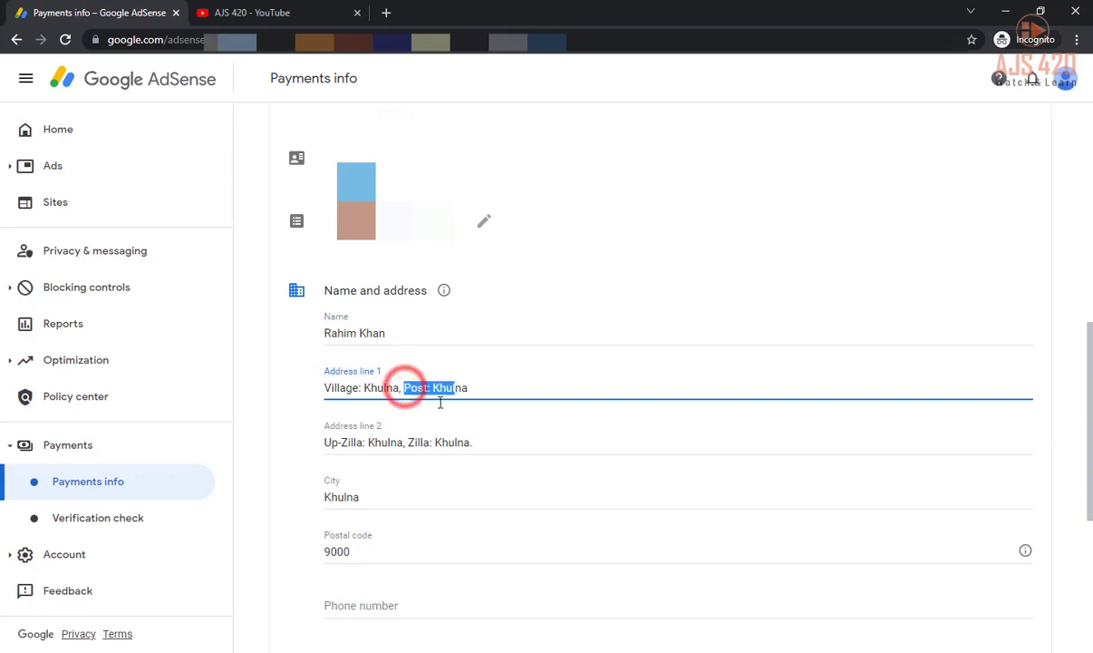
pyautogui.moveTo(325, 442); pyautogui.dragTo(366, 442)
pyautogui.moveTo(432, 442); pyautogui.dragTo(402, 441)
pyautogui.moveTo(360, 497); pyautogui.dragTo(334, 497)
pyautogui.doubleClick(358, 496)
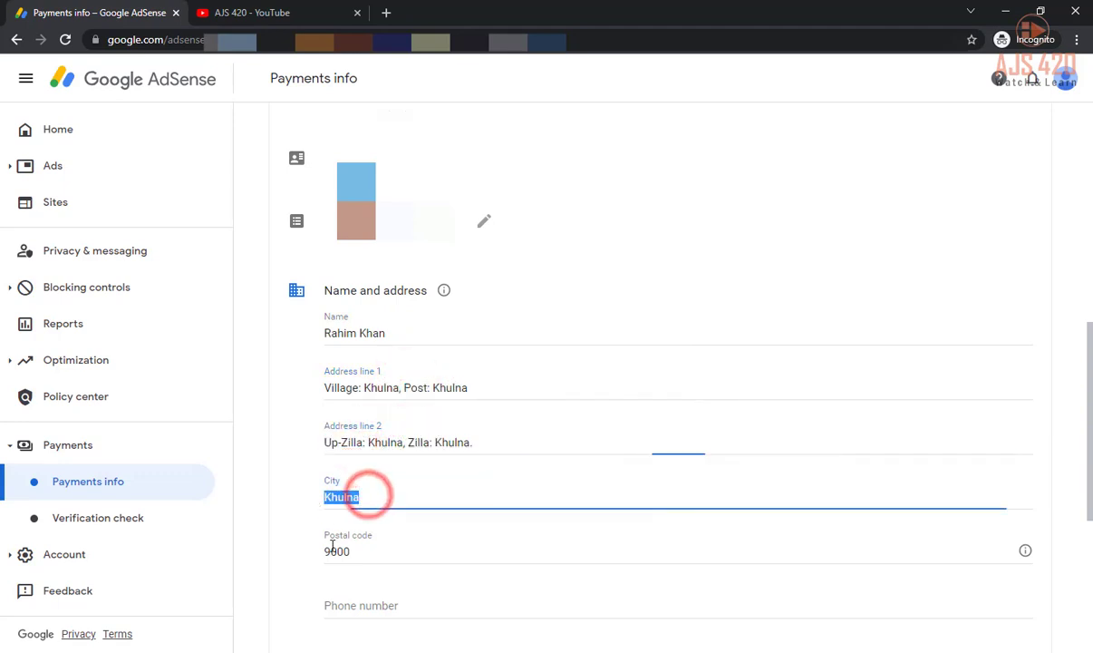
pyautogui.doubleClick(349, 550)
# - Fill in the phone number and save the updated name and address of the payments profile
pyautogui.scroll(-2, 392, 526)
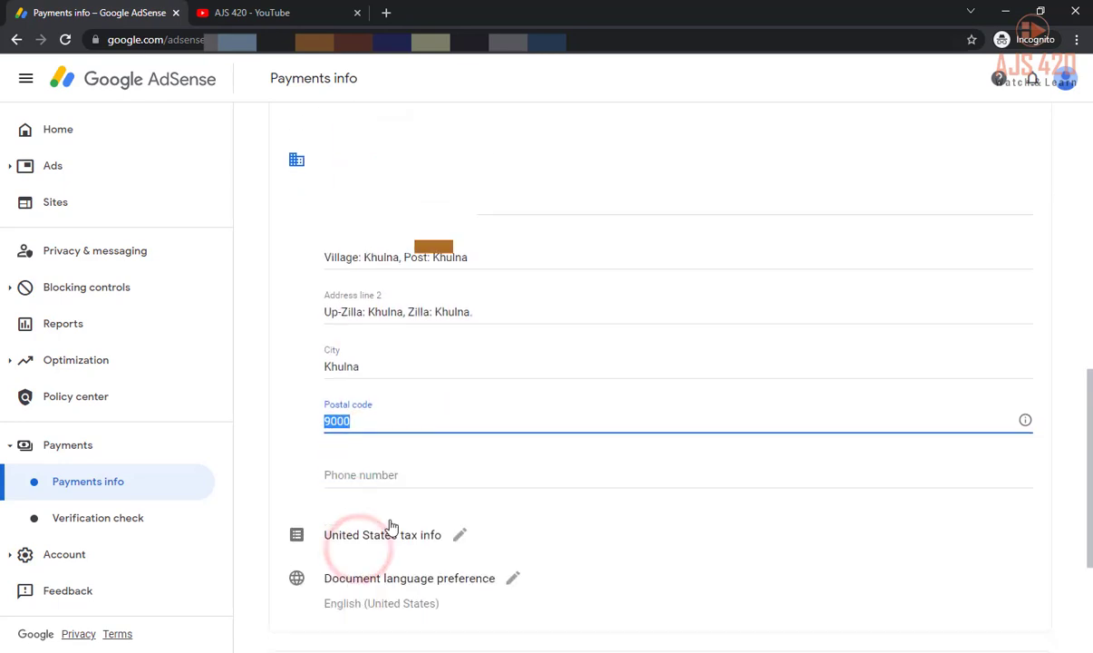
pyautogui.click(379, 456)
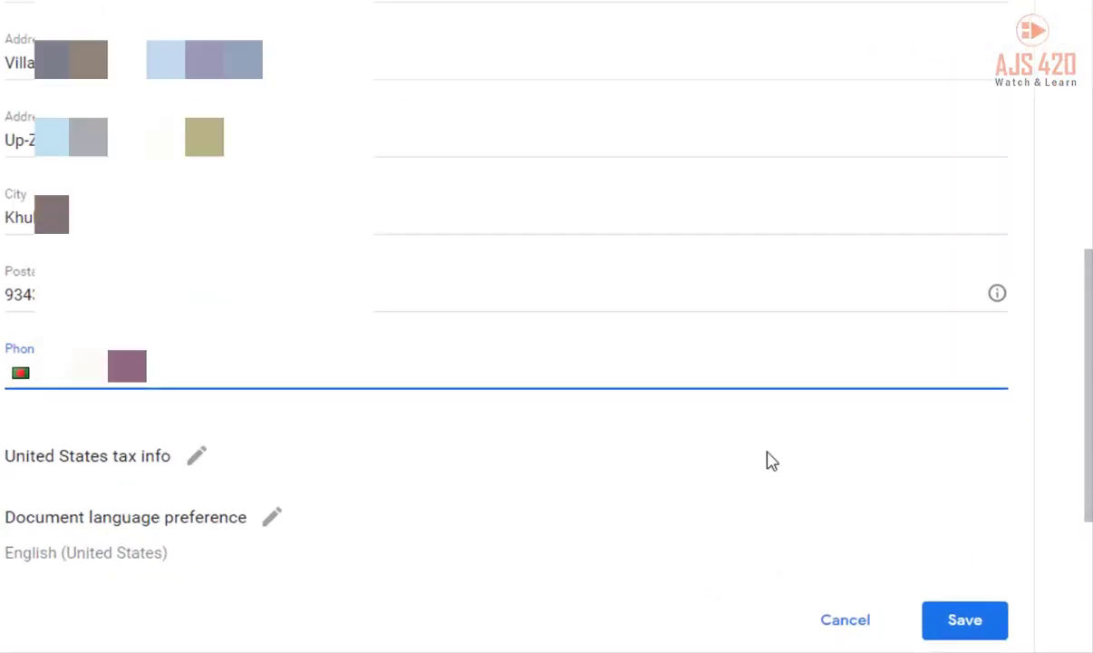
pyautogui.click(910, 622)
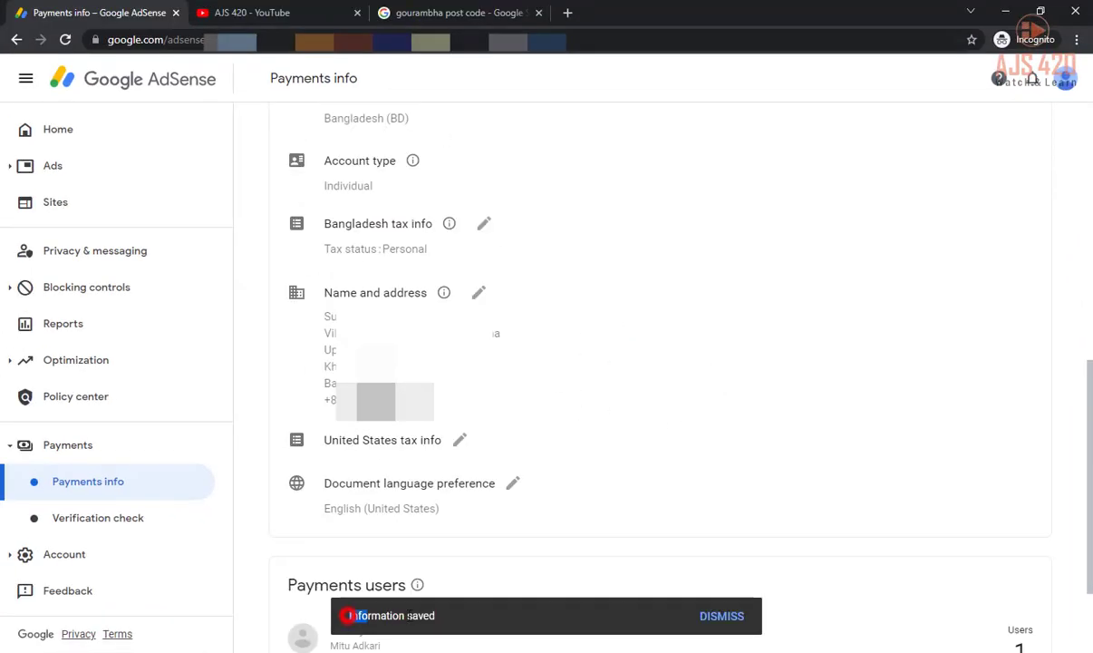
pyautogui.moveTo(347, 615); pyautogui.dragTo(462, 622)
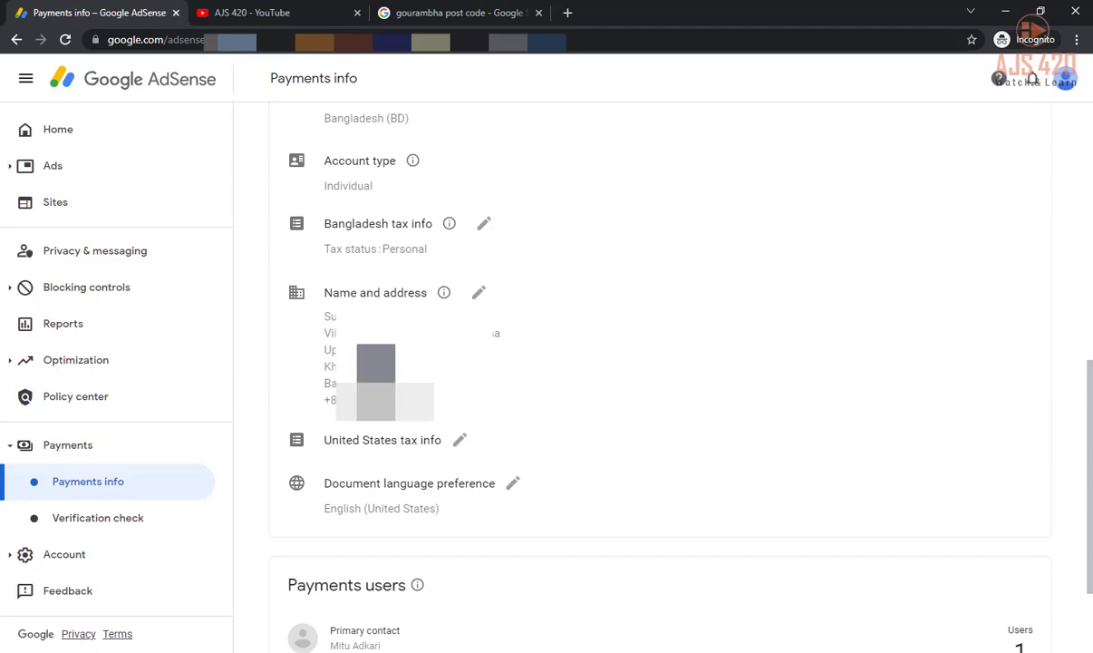
# - Return to the verification check and review the PIN's sent date, mailing address and identity heading
pyautogui.click(100, 524)
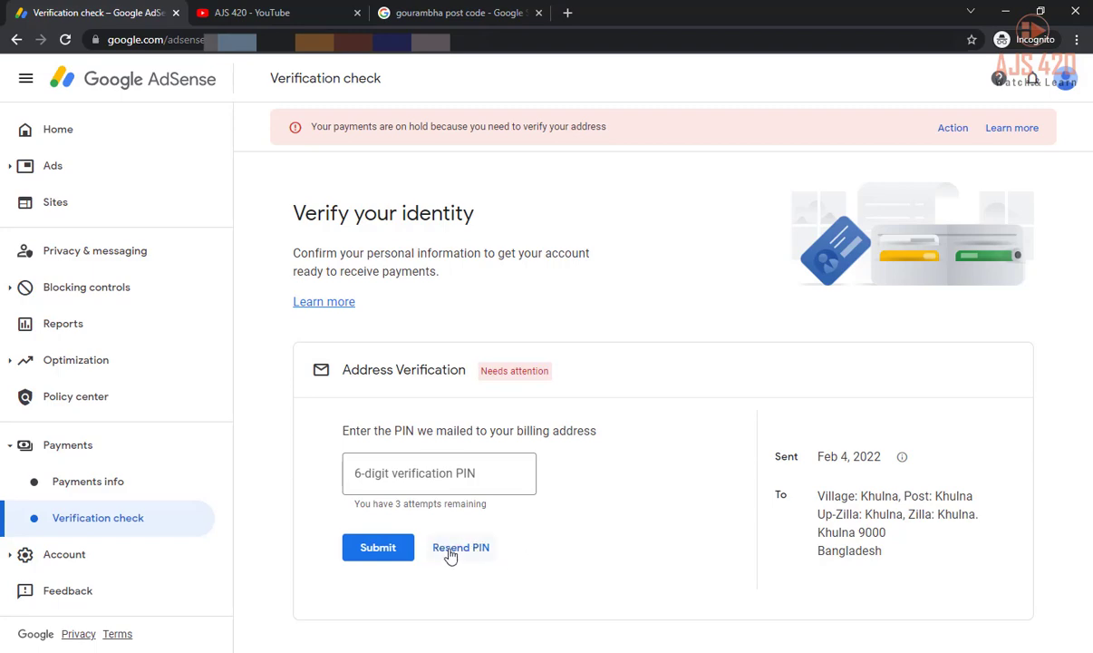
pyautogui.moveTo(807, 455); pyautogui.dragTo(879, 457)
pyautogui.click(860, 454)
pyautogui.moveTo(808, 491); pyautogui.dragTo(897, 551)
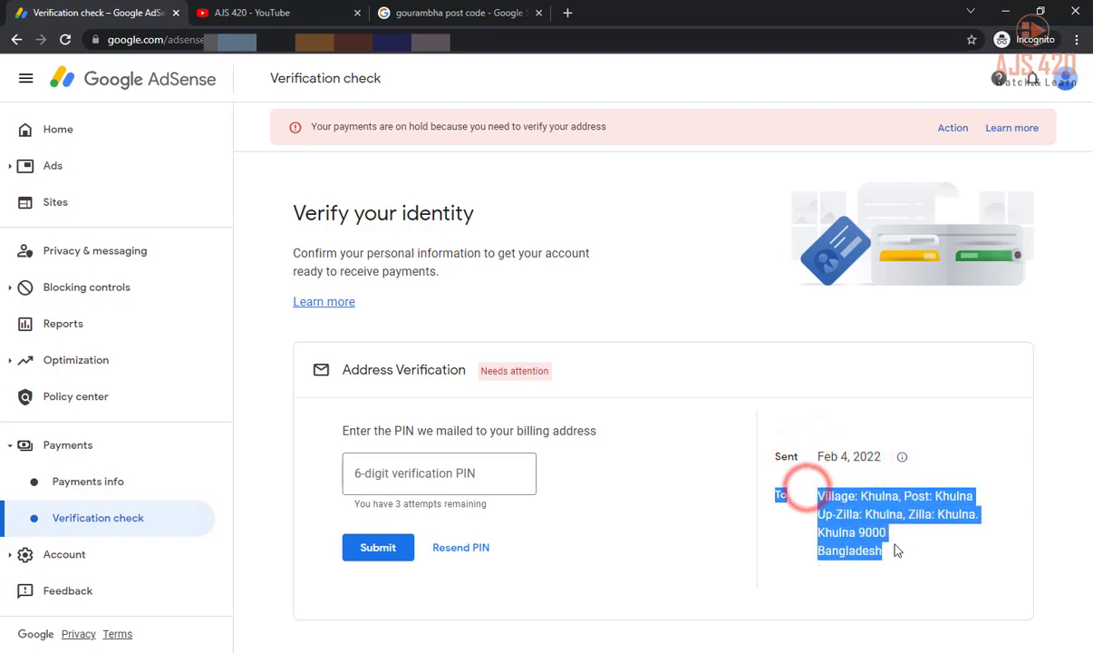
pyautogui.click(858, 513)
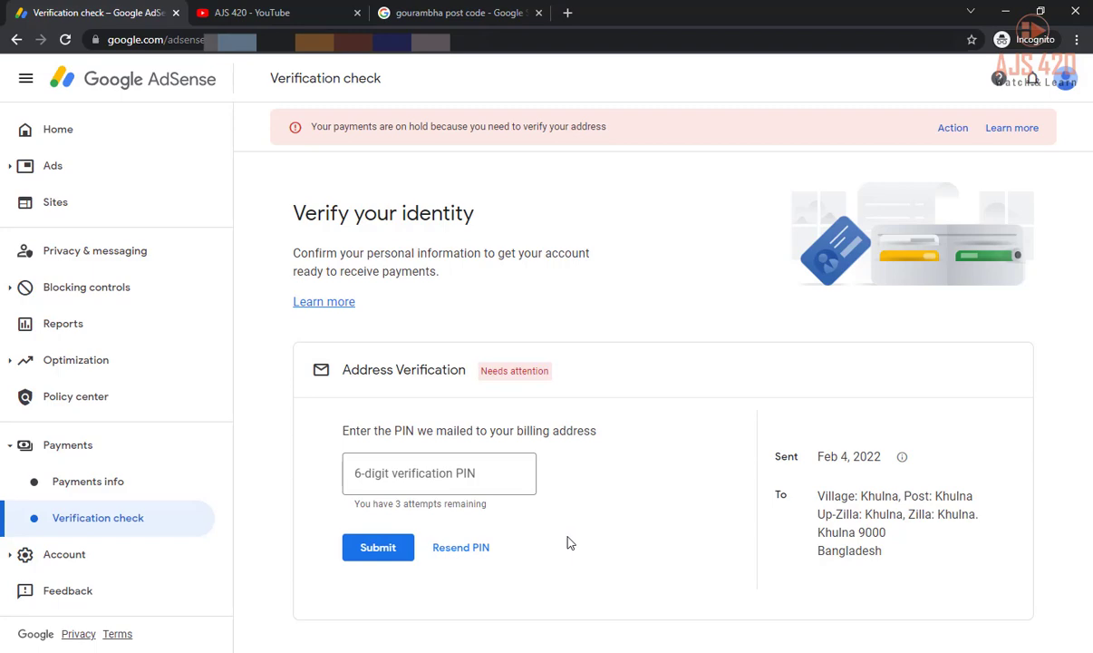
pyautogui.moveTo(294, 212); pyautogui.dragTo(474, 212)
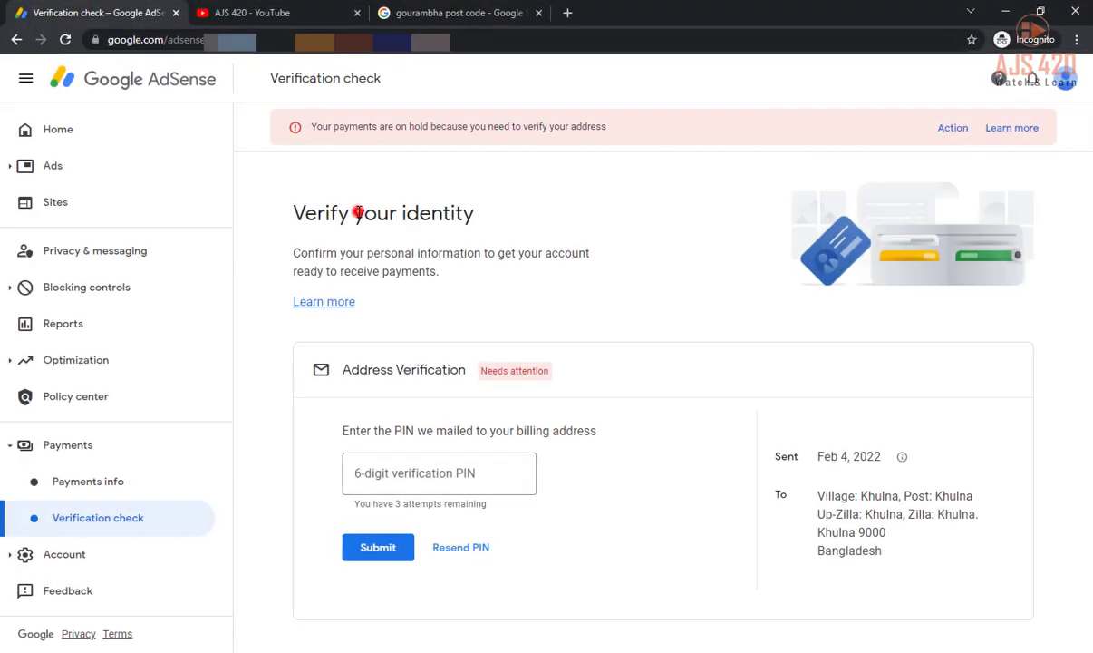
pyautogui.moveTo(355, 212); pyautogui.dragTo(475, 218)
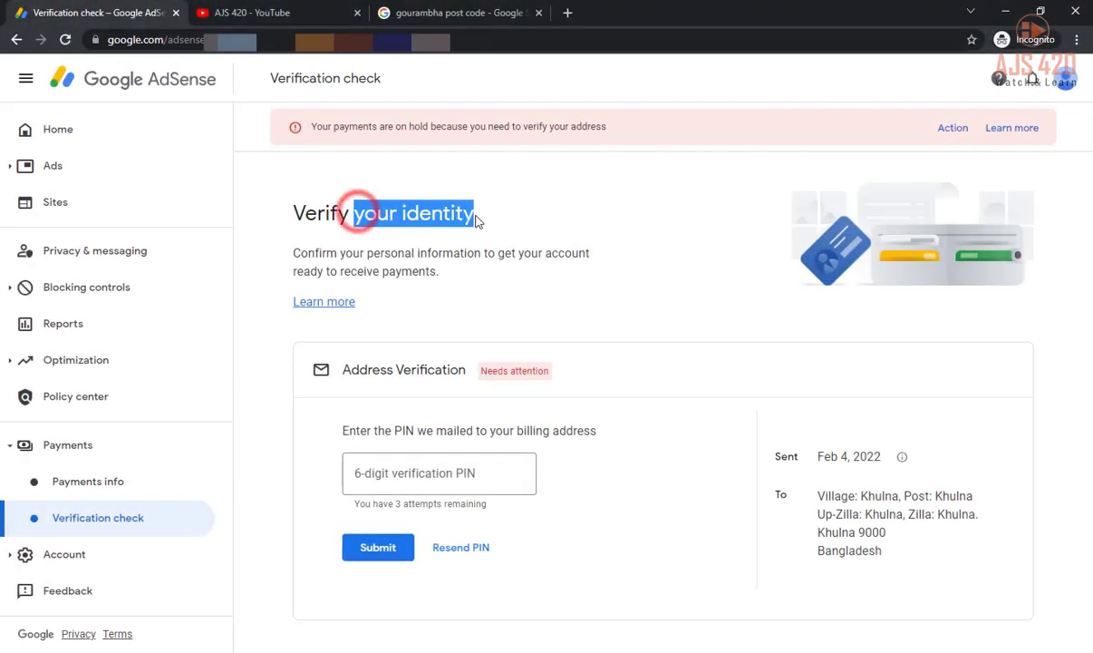
pyautogui.click(412, 224)
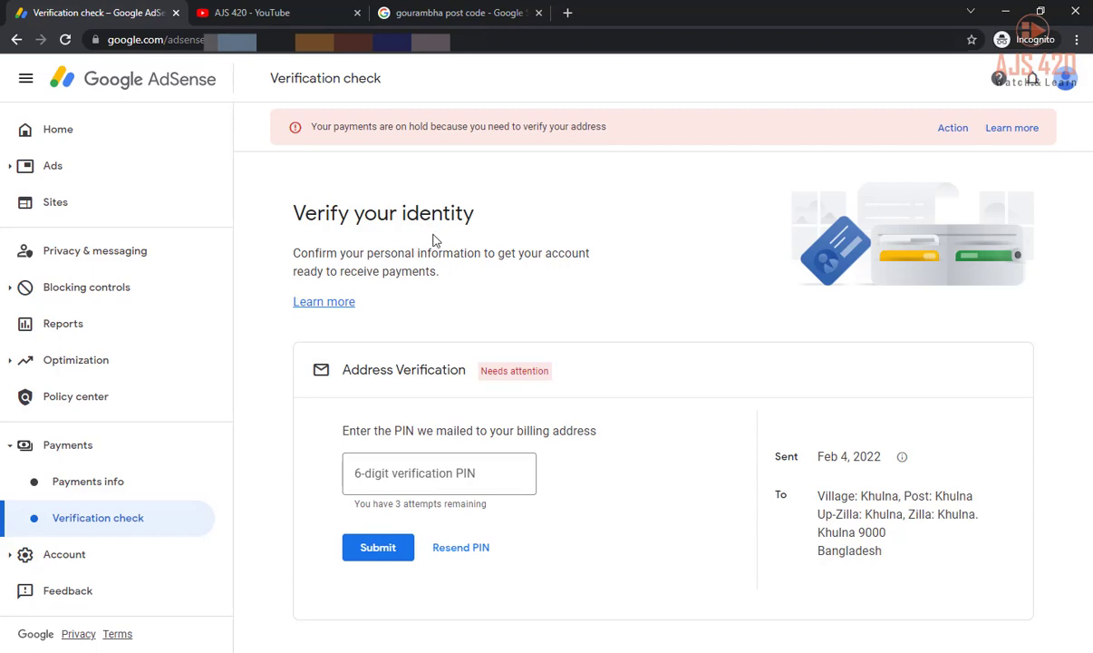
# - Examine the "Verify your identity" heading on the verification check page to see whether identity verification is requested
pyautogui.moveTo(353, 214); pyautogui.dragTo(495, 224)
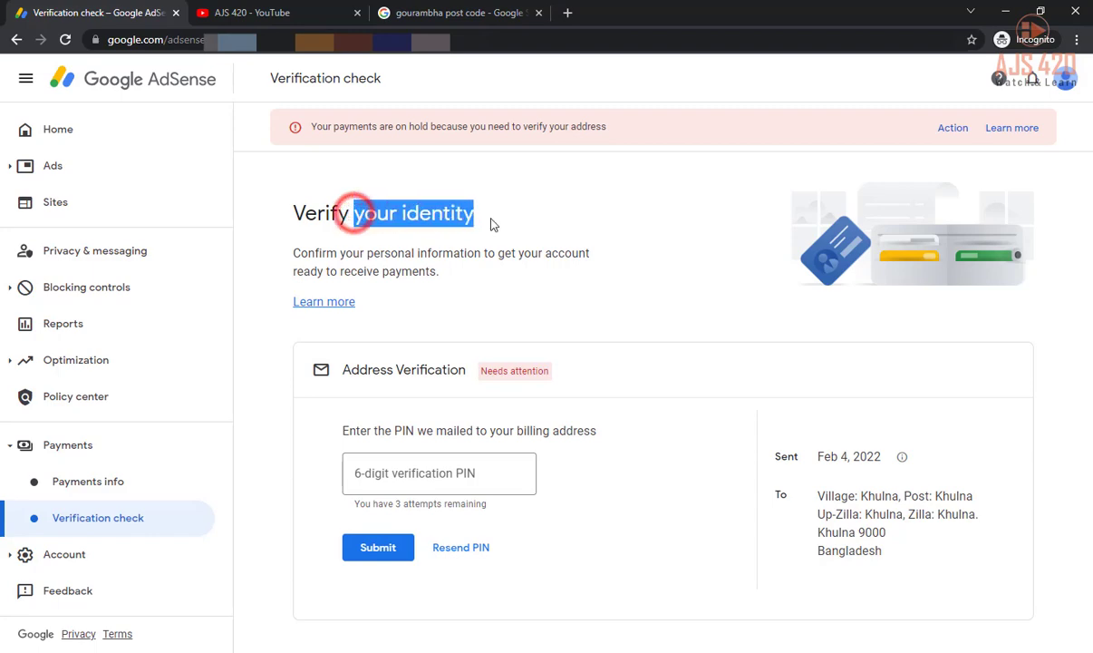
pyautogui.click(440, 214)
pyautogui.moveTo(401, 212); pyautogui.dragTo(480, 219)
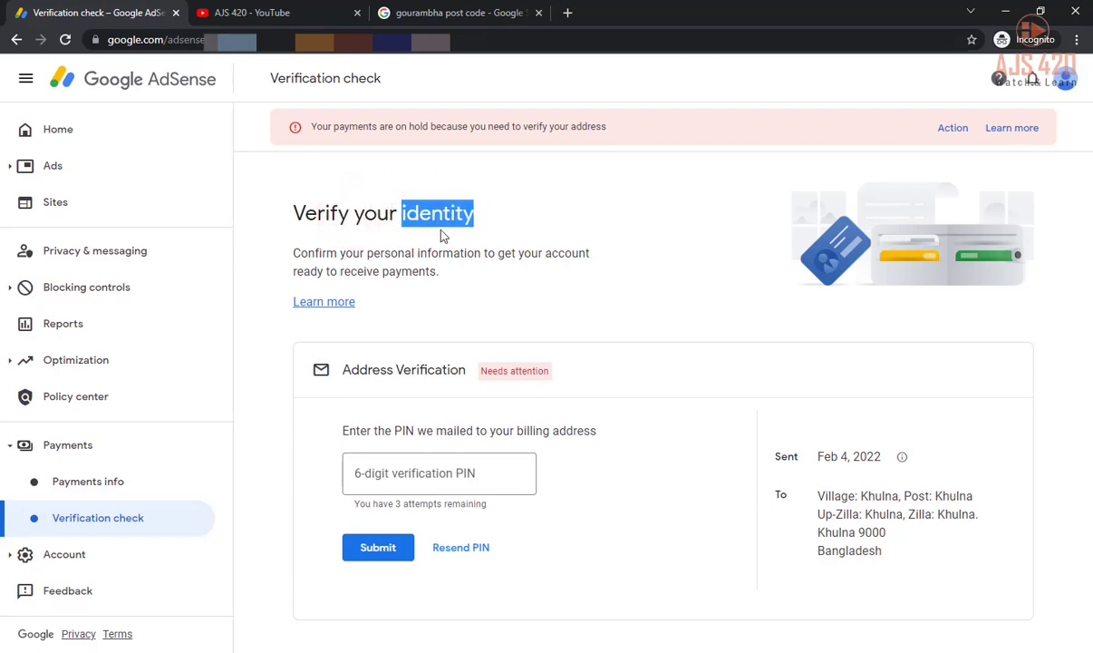
pyautogui.click(403, 213)
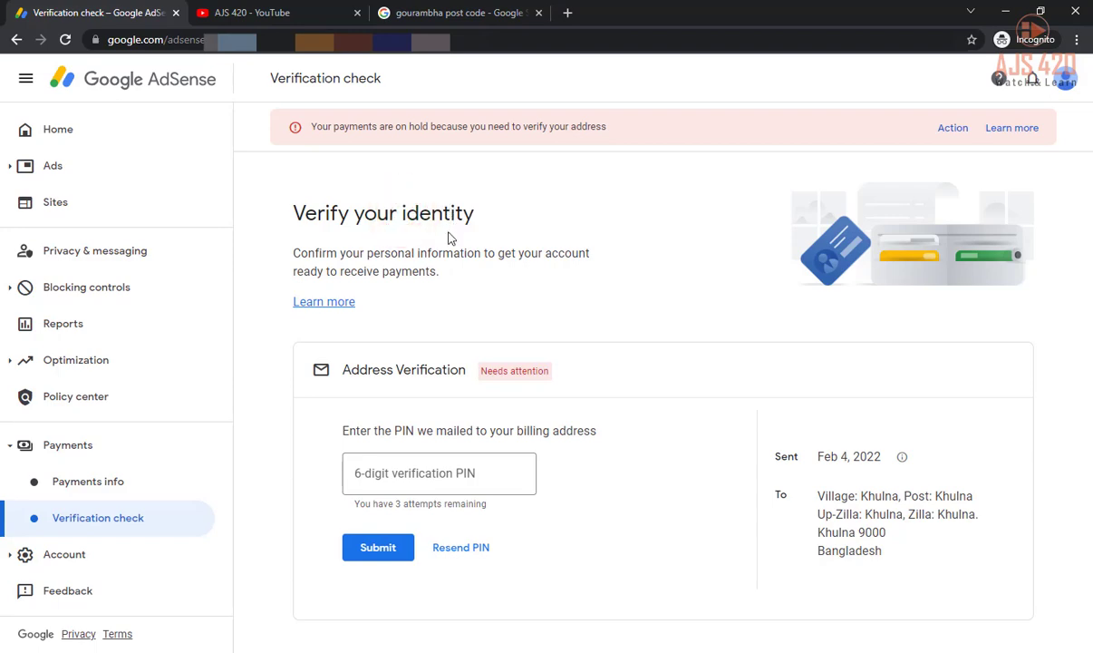
pyautogui.moveTo(399, 213); pyautogui.dragTo(483, 221)
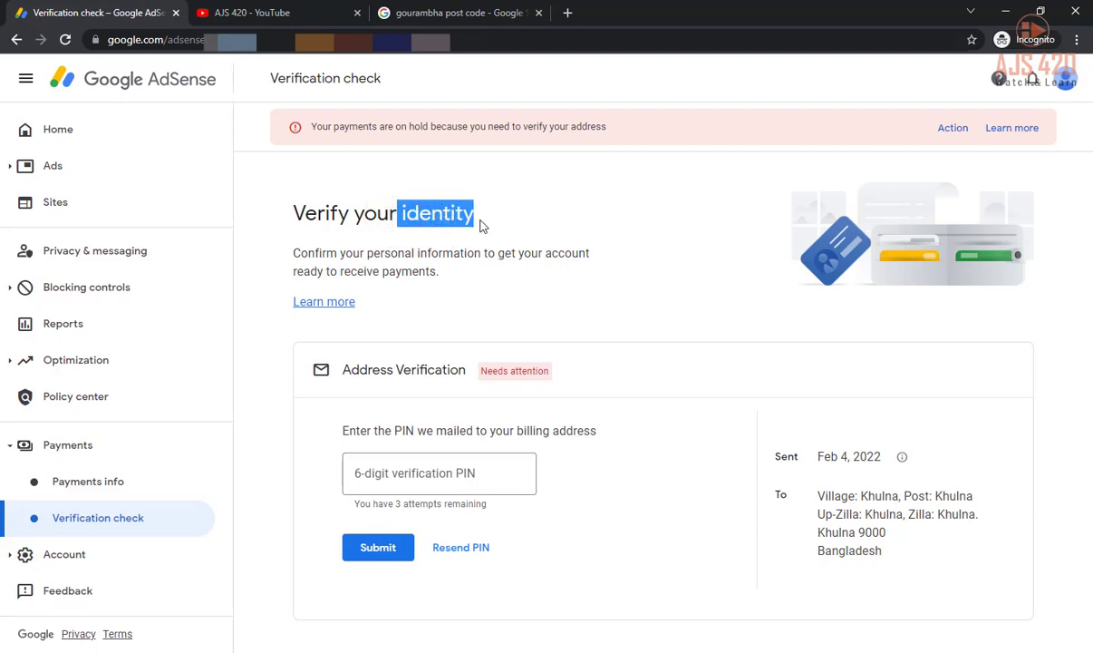
pyautogui.click(434, 214)
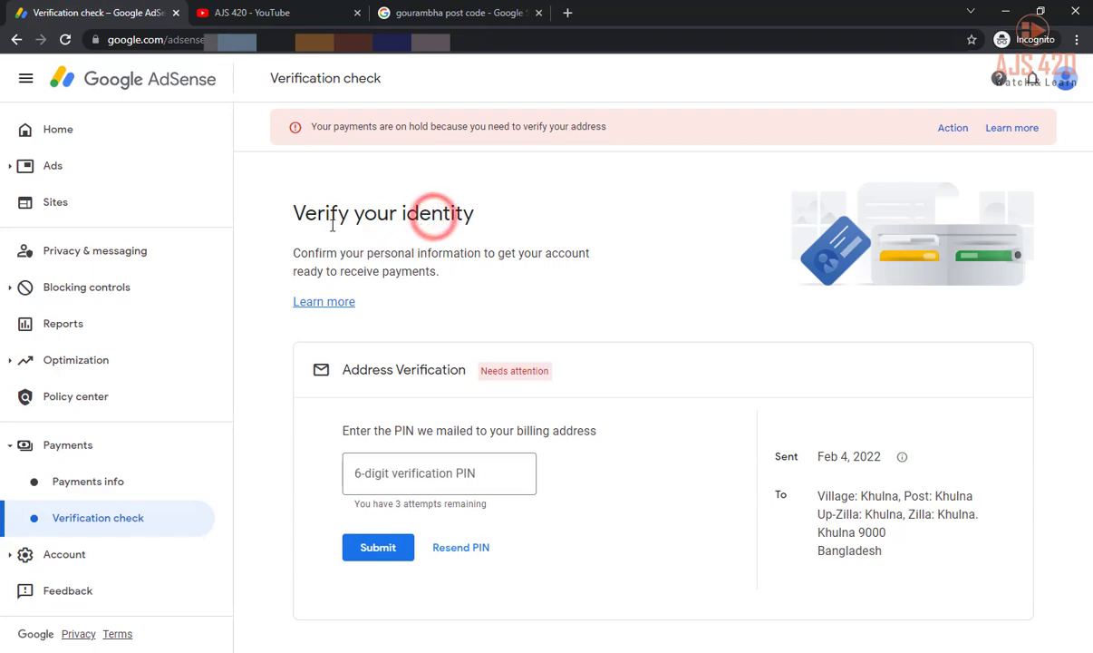
pyautogui.moveTo(291, 213); pyautogui.dragTo(495, 225)
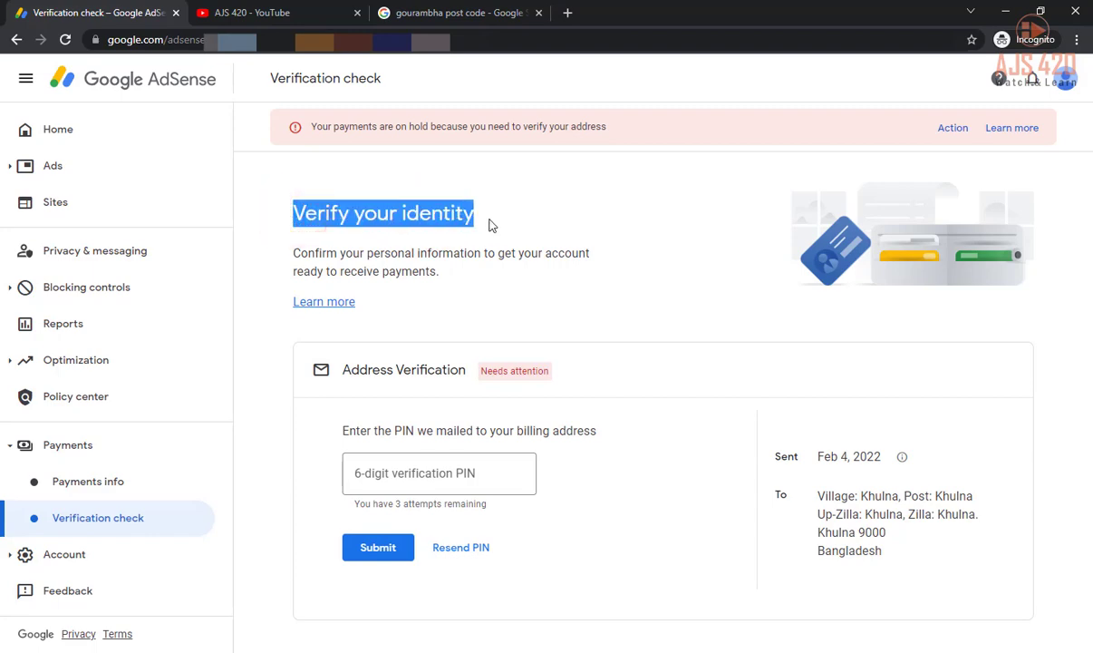
pyautogui.click(363, 208)
pyautogui.moveTo(291, 213); pyautogui.dragTo(487, 215)
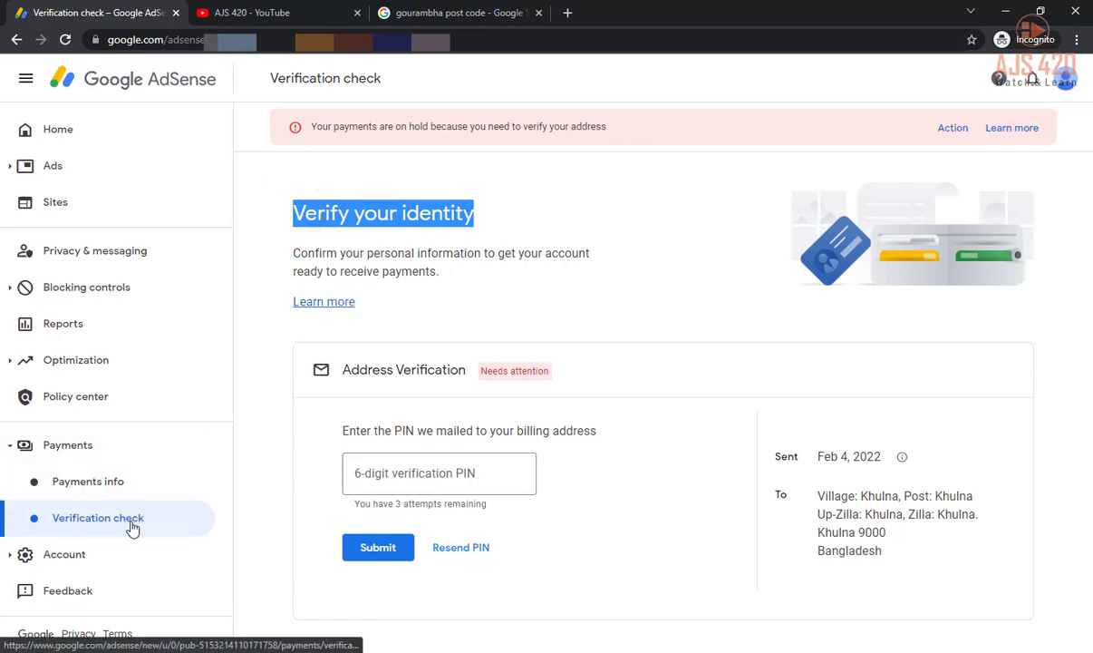
pyautogui.click(341, 214)
pyautogui.moveTo(292, 211); pyautogui.dragTo(505, 228)
pyautogui.click(438, 214)
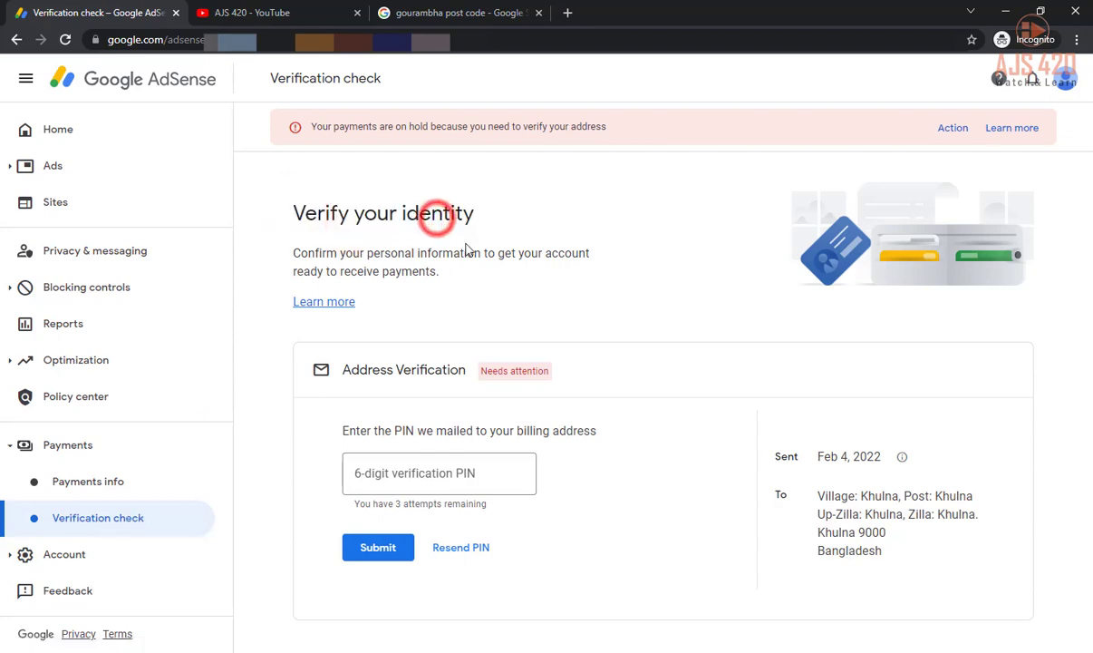
pyautogui.moveTo(295, 211); pyautogui.dragTo(487, 220)
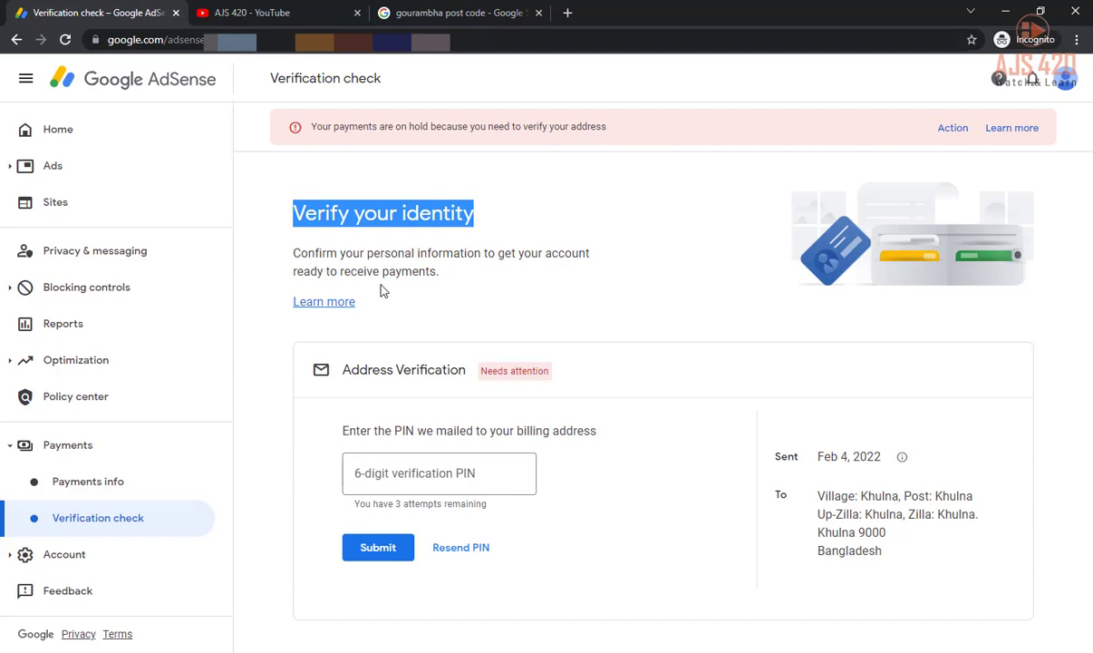
pyautogui.click(406, 213)
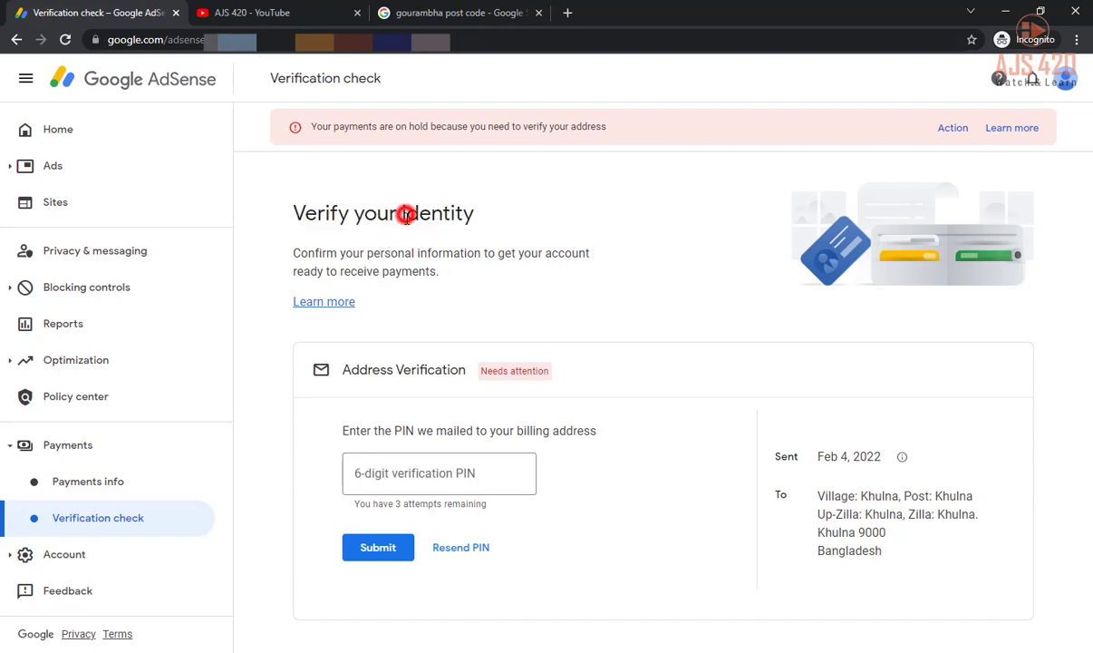